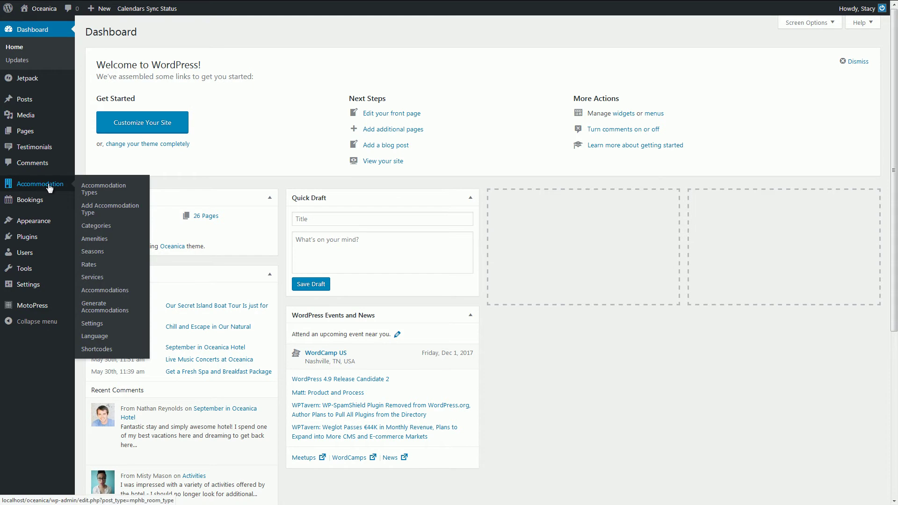
- Open the Accommodation settings and scroll down to the booking confirmation options
left_click(92, 325)
scroll(92, 327, "down", 2)
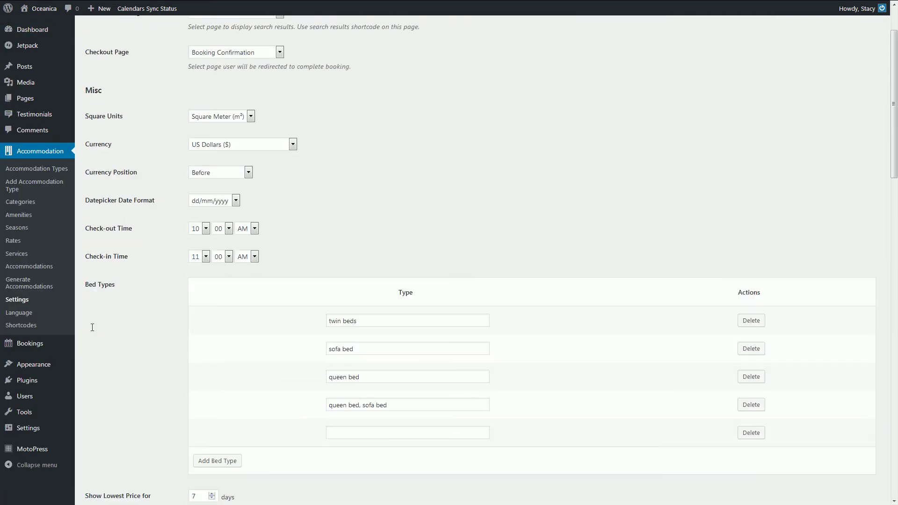
scroll(92, 327, "down", 5)
scroll(91, 327, "down", 4)
scroll(91, 327, "down", 2)
scroll(91, 327, "down", 2)
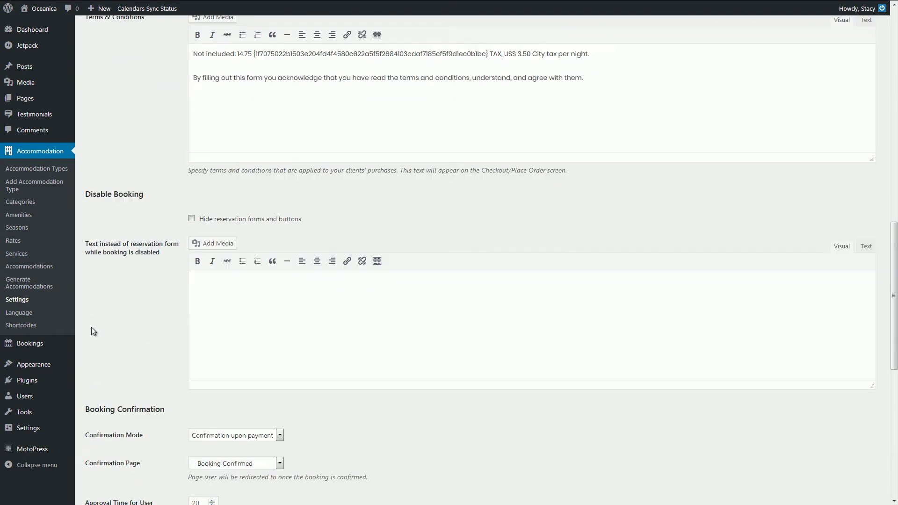
scroll(91, 327, "down", 2)
- Leave Confirmation Mode set to confirmation upon payment
left_click(280, 319)
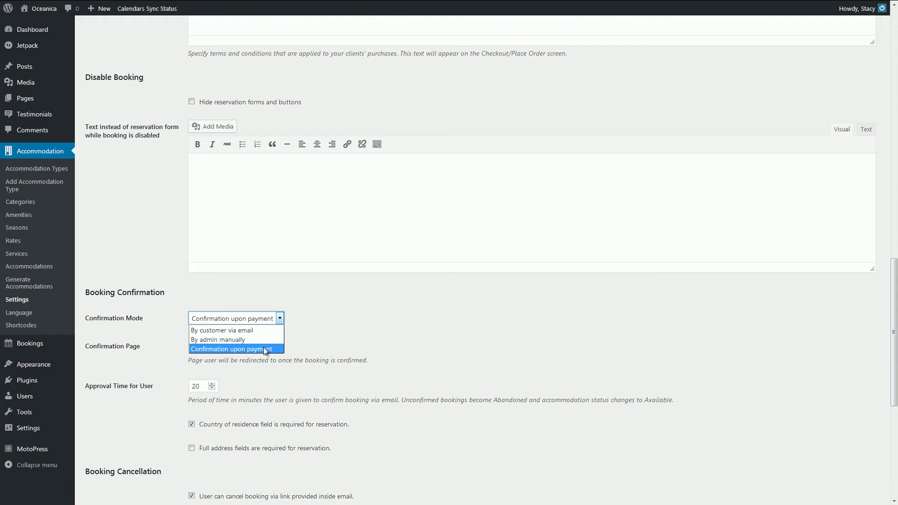
left_click(266, 351)
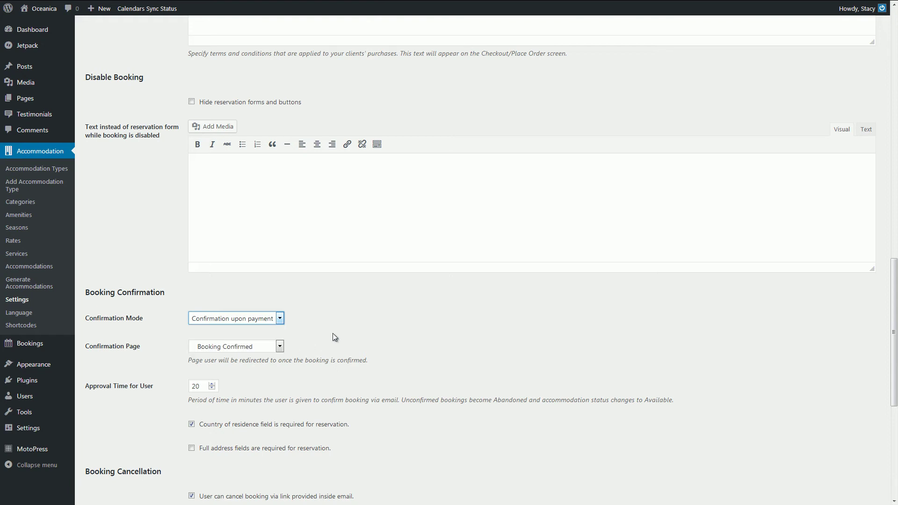
scroll(335, 337, "up", 2)
scroll(335, 337, "up", 8)
scroll(335, 337, "up", 8)
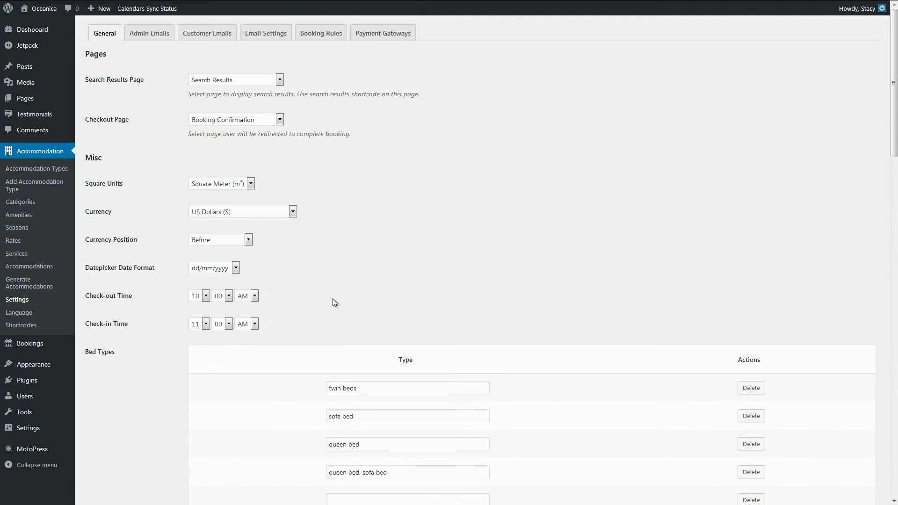
- Make guests pay a 10 percent deposit and force secure checkout
left_click(385, 34)
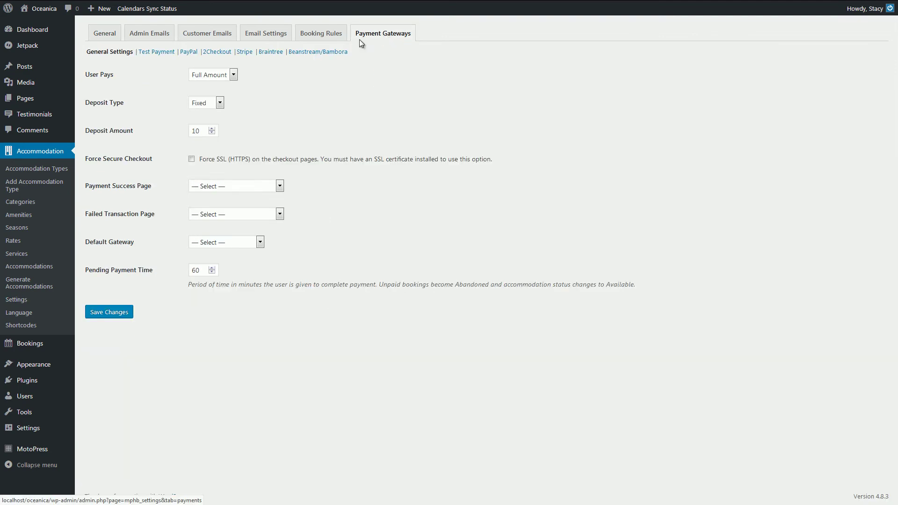
left_click(234, 76)
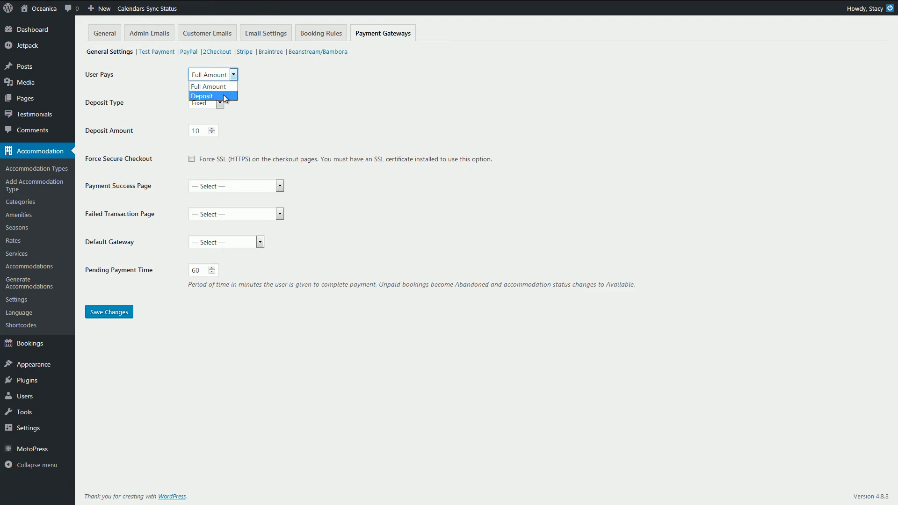
left_click(224, 96)
left_click(221, 103)
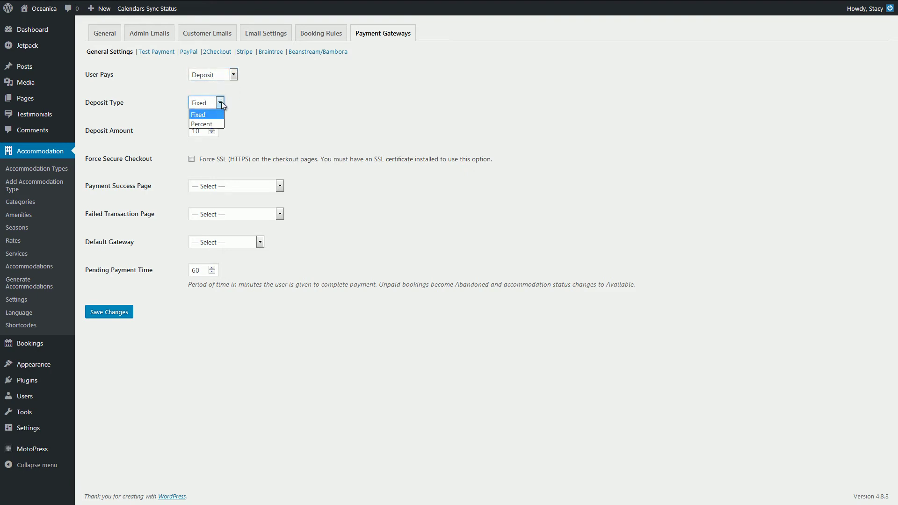
left_click(206, 124)
left_click(203, 130)
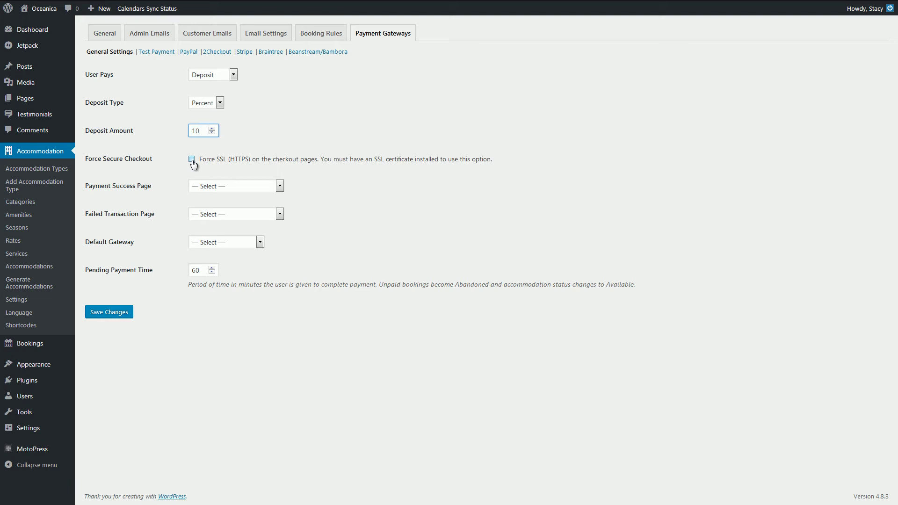
left_click(192, 160)
- Review the success and failed-transaction pages, default gateway and 60-minute pending time unchanged
left_click(195, 188)
left_click(182, 187)
left_click(202, 216)
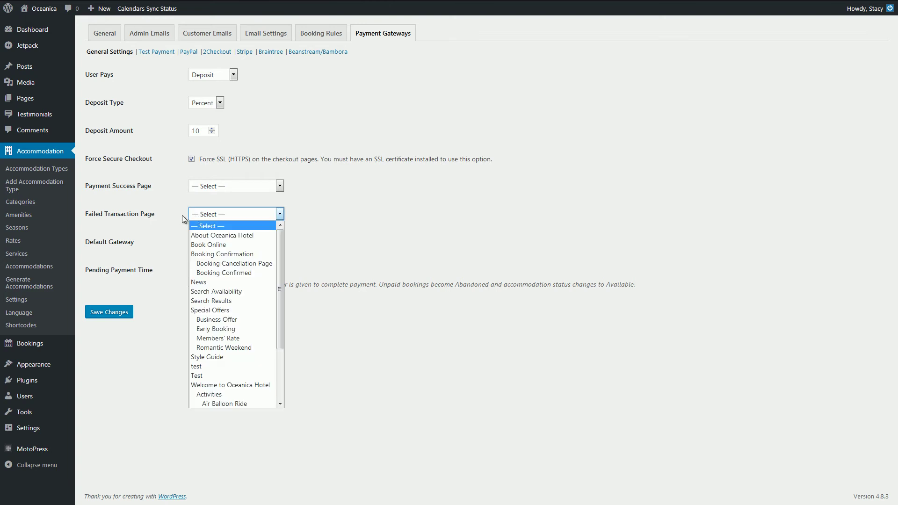
left_click(179, 218)
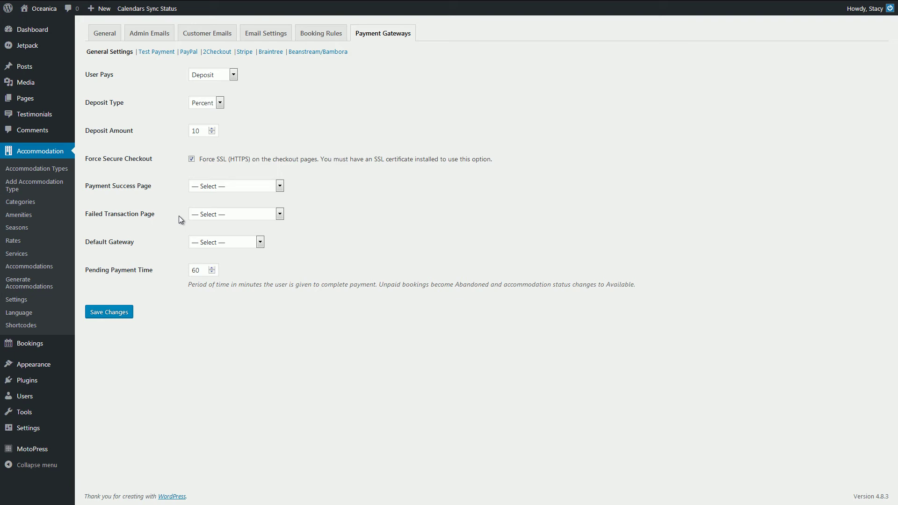
left_click(207, 245)
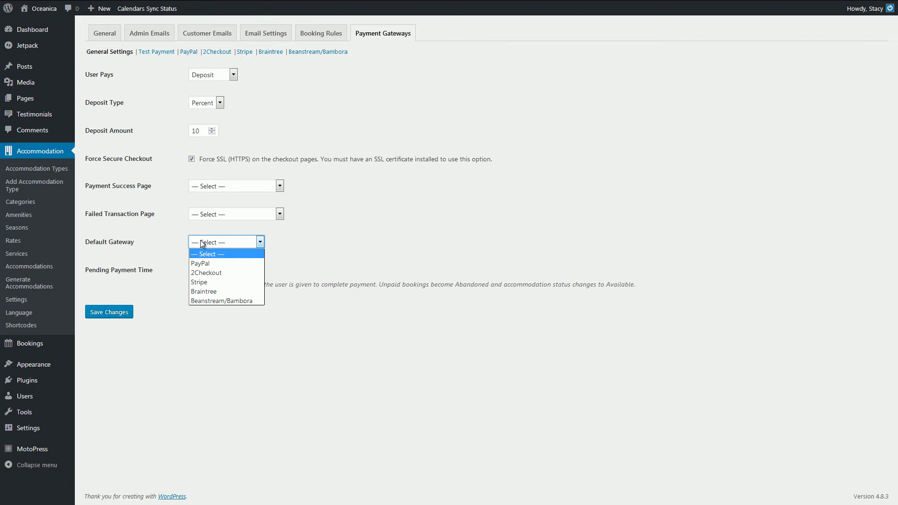
left_click(175, 243)
left_click(205, 275)
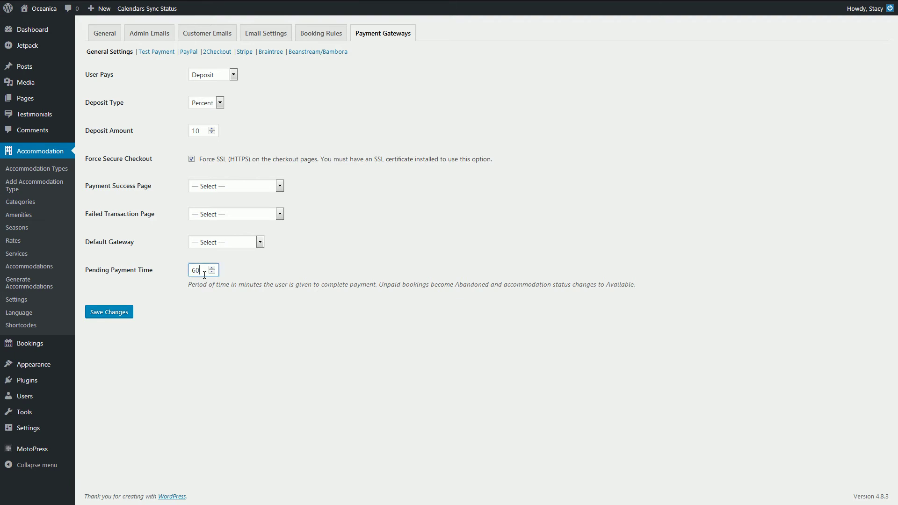
left_click(173, 279)
- Step through Test Payment, PayPal, 2Checkout, Stripe, Braintree and Beanstream/Bambora gateway settings
left_click(166, 53)
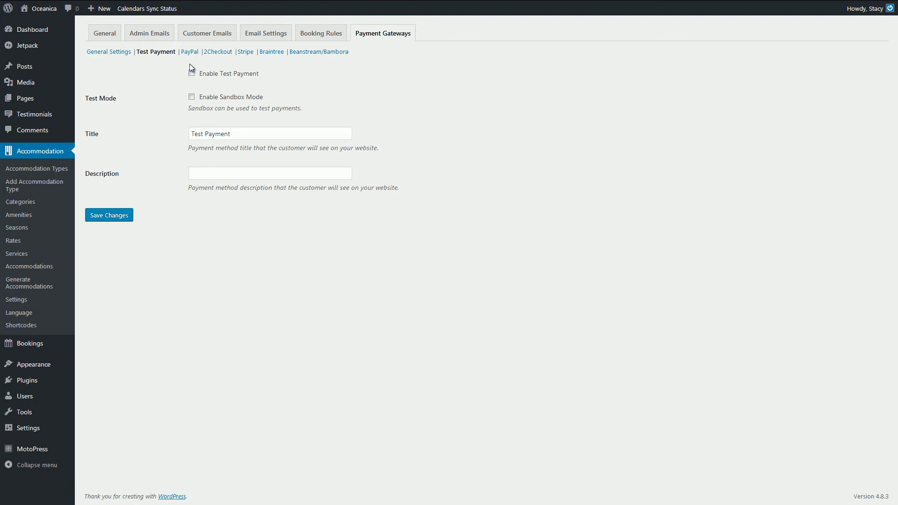
left_click(188, 55)
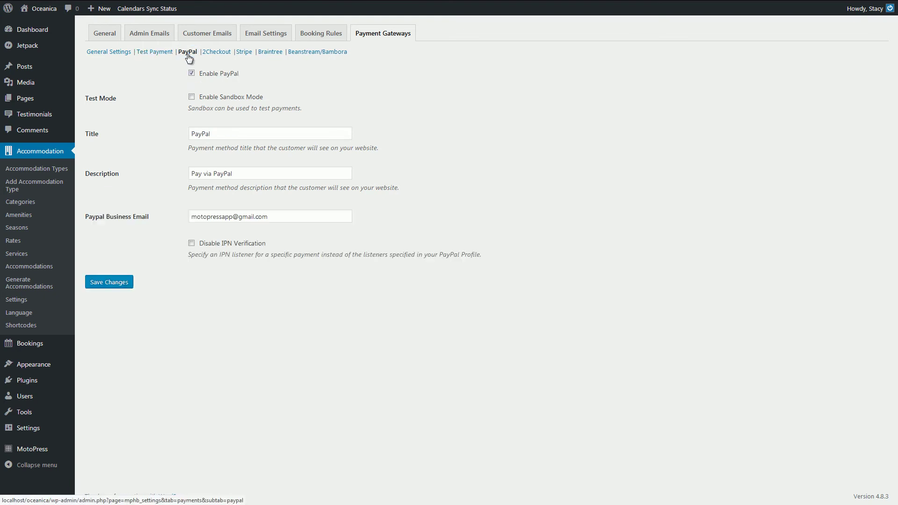
left_click(222, 53)
left_click(244, 54)
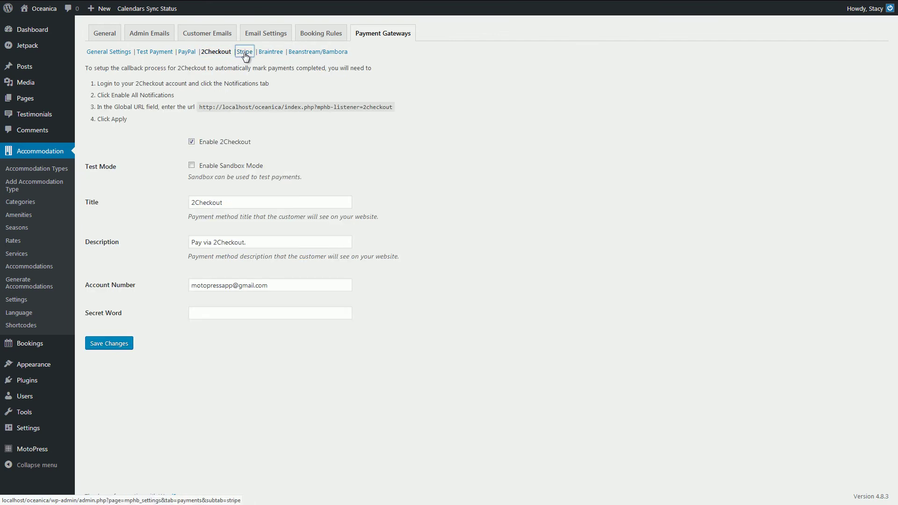
left_click(270, 54)
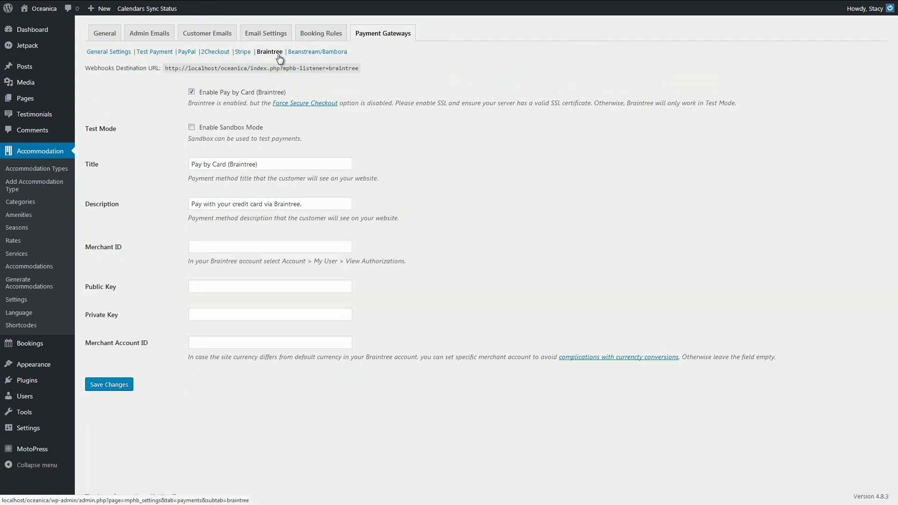
left_click(304, 56)
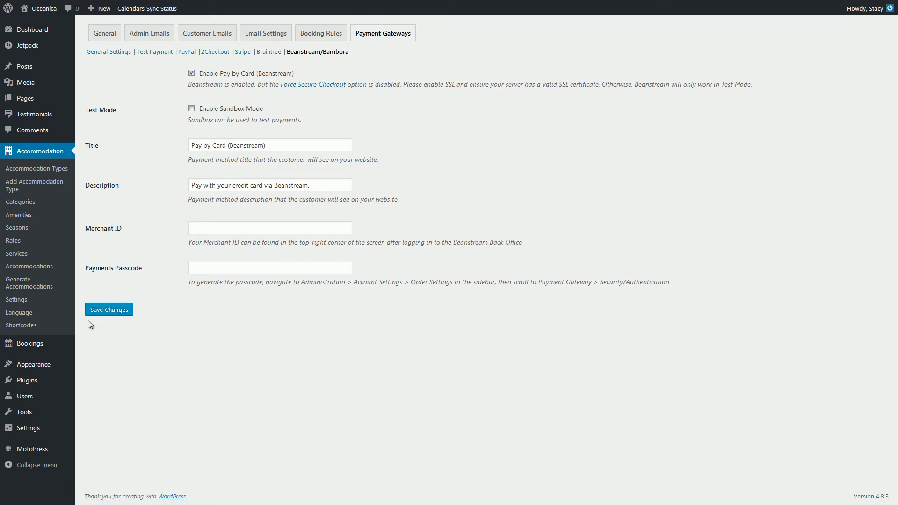
mouse_move(29, 343)
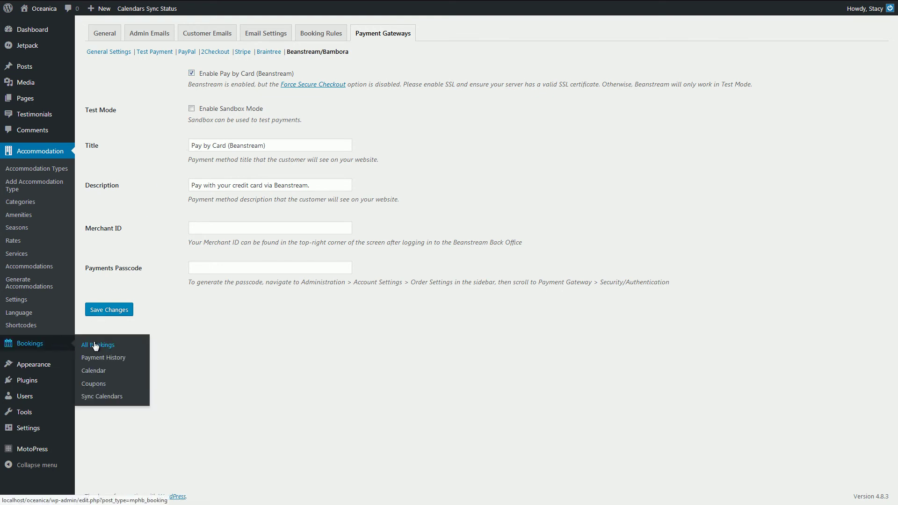
- Show All Bookings and look over the date filter, Email filter and booking search
left_click(95, 346)
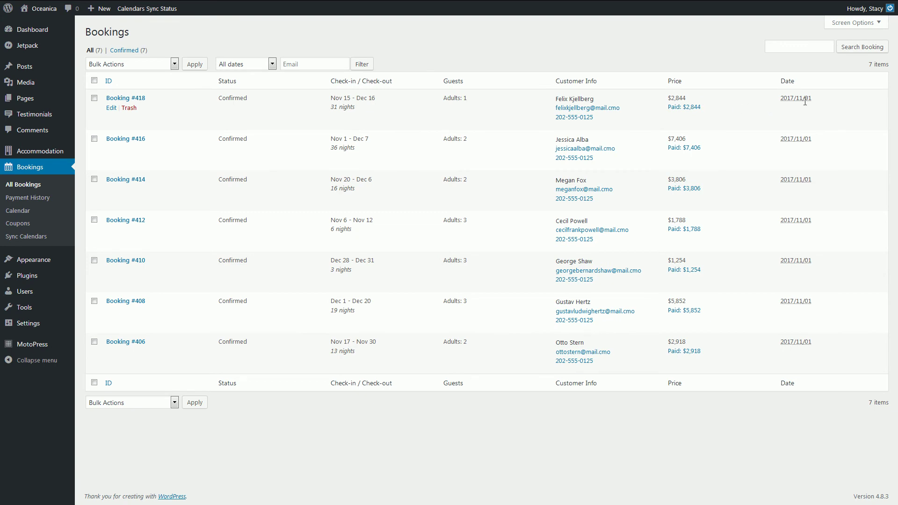
left_click(272, 65)
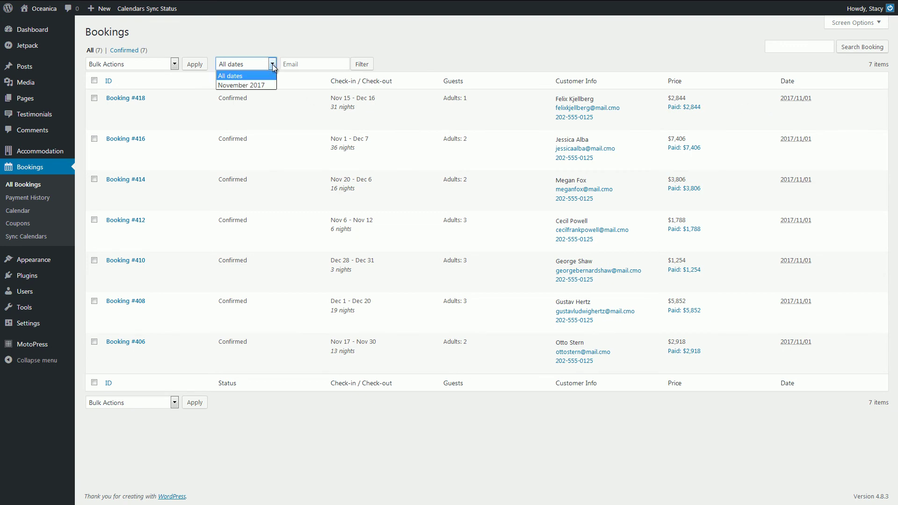
left_click(229, 75)
left_click(311, 64)
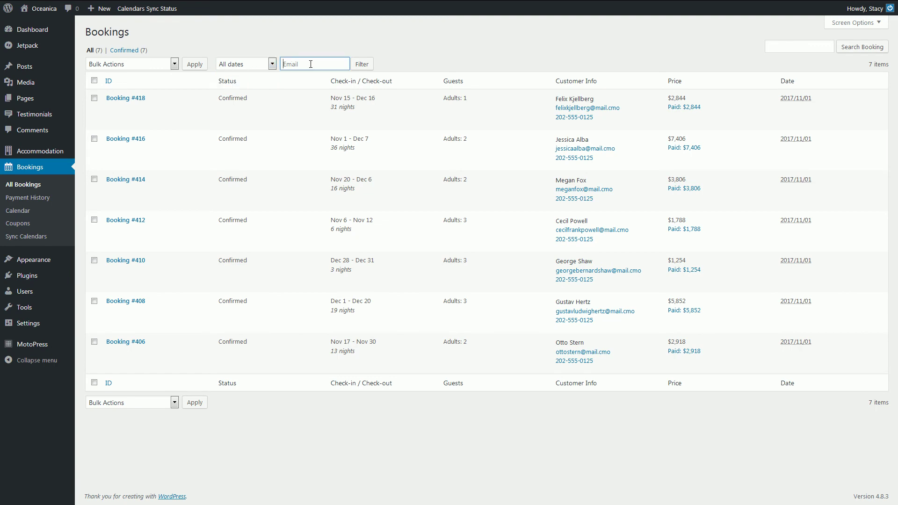
left_click(769, 46)
left_click(731, 51)
left_click(126, 141)
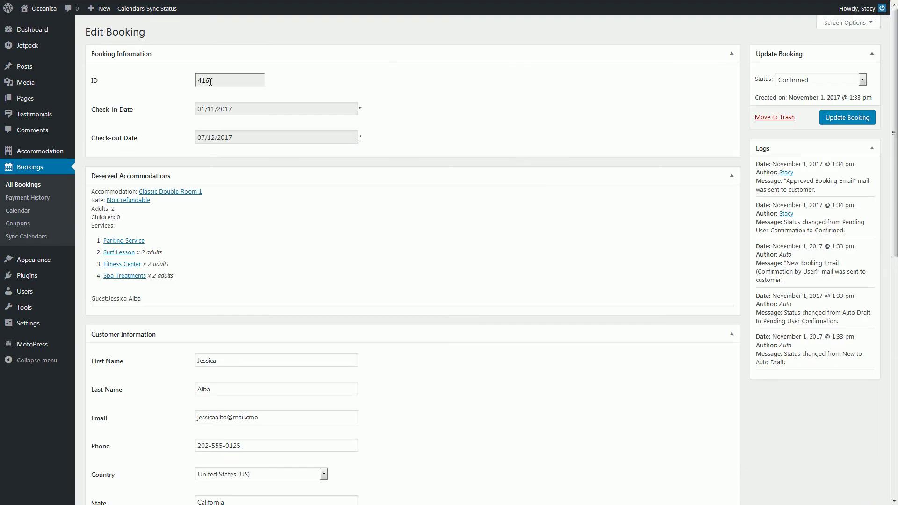
left_click(238, 108)
left_click(249, 138)
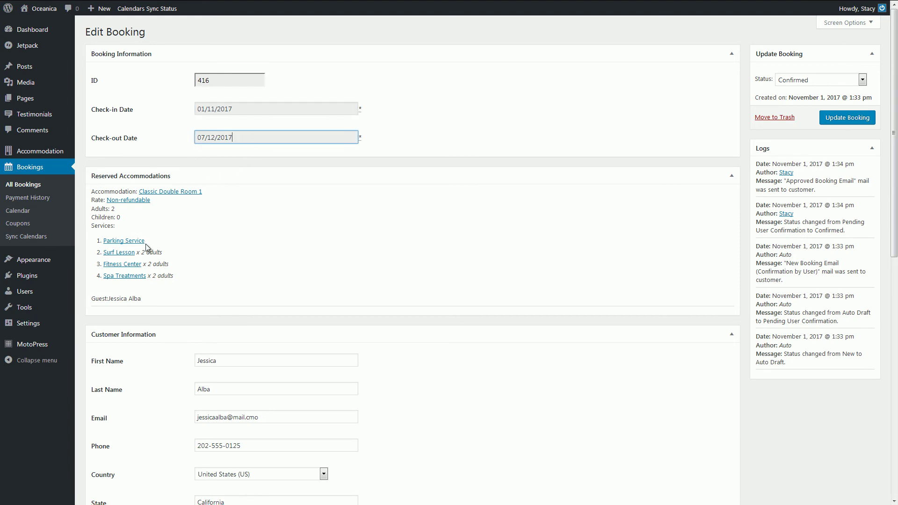
left_click(160, 303)
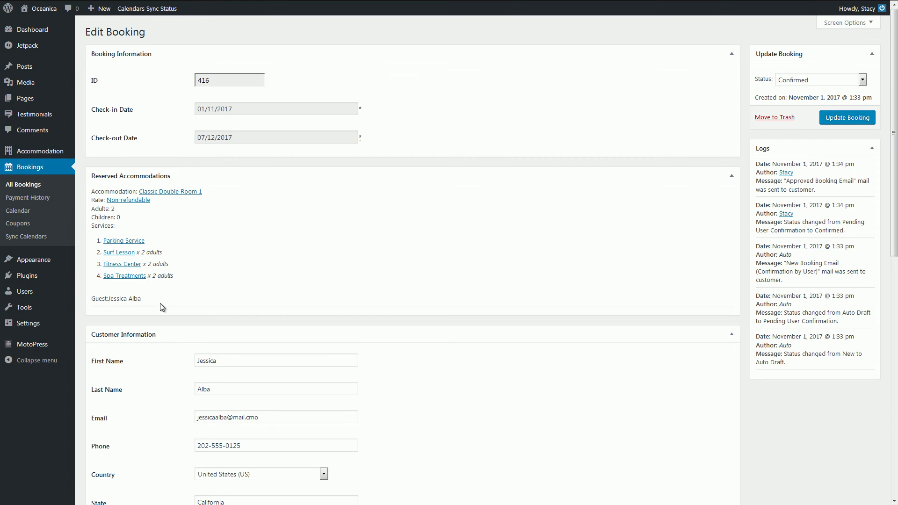
scroll(160, 304, "down", 3)
scroll(160, 304, "down", 2)
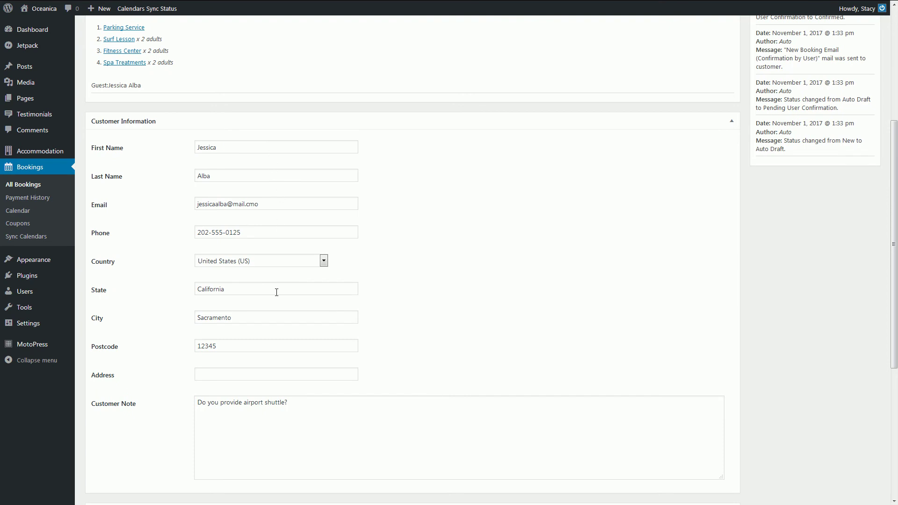
left_click(317, 411)
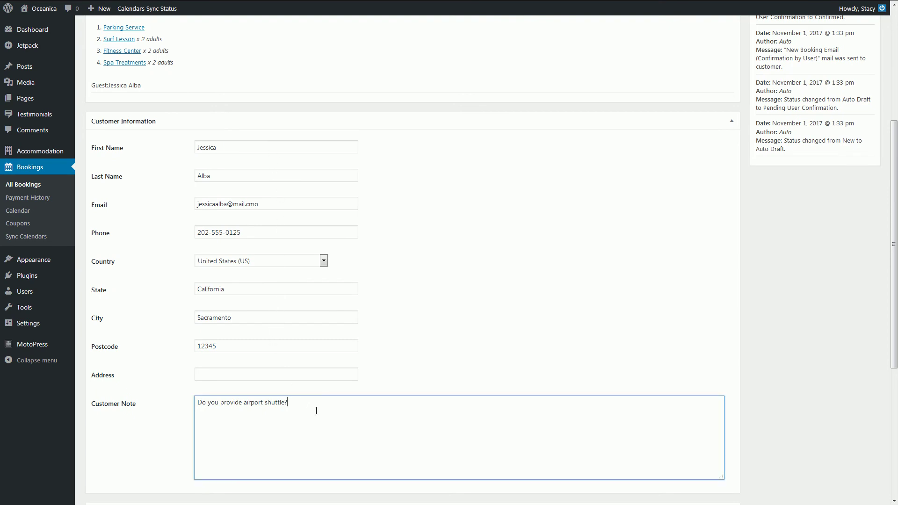
left_click(387, 387)
scroll(387, 388, "down", 5)
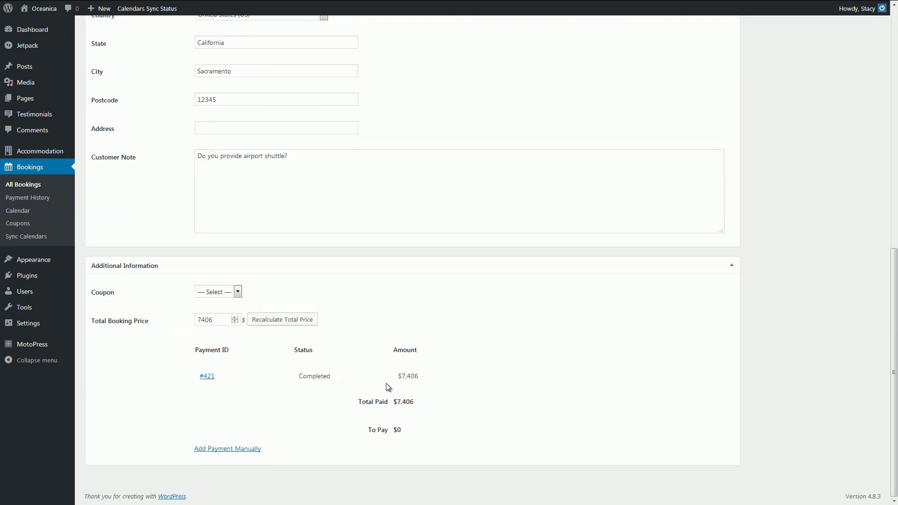
left_click(238, 293)
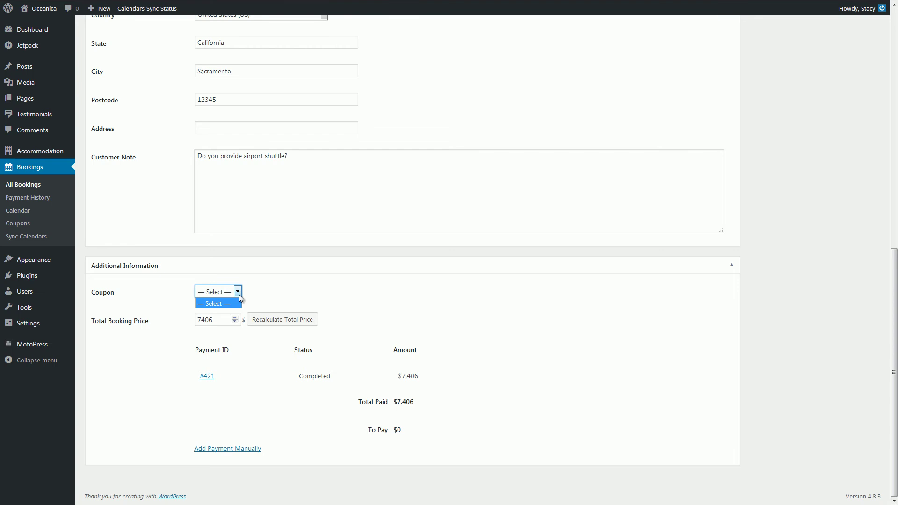
left_click(251, 294)
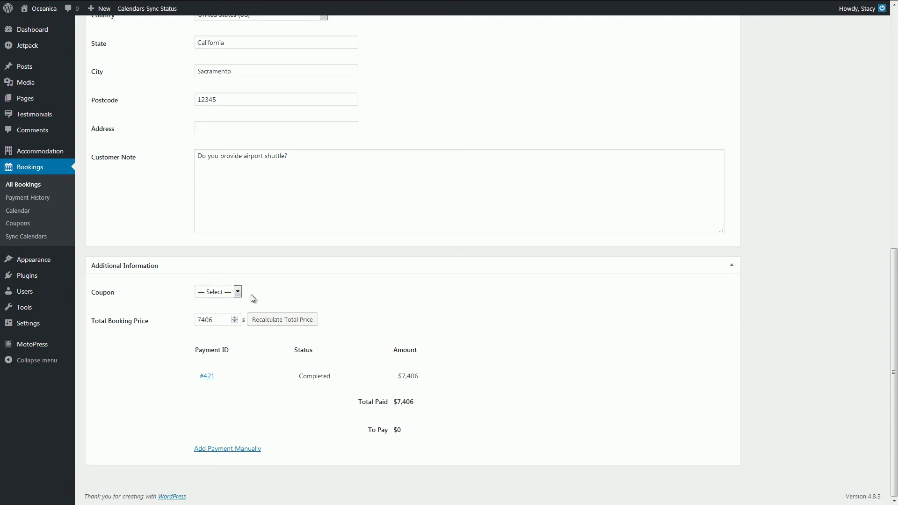
left_click(223, 319)
left_click(305, 320)
left_click(422, 406)
scroll(250, 456, "up", 10)
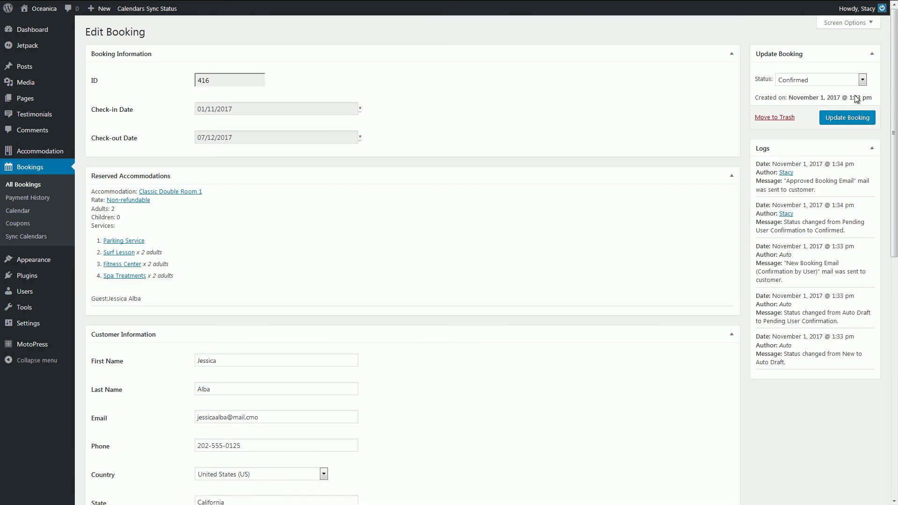
- Check booking #416's status choices, keep Confirmed, and switch to Payment History
left_click(862, 81)
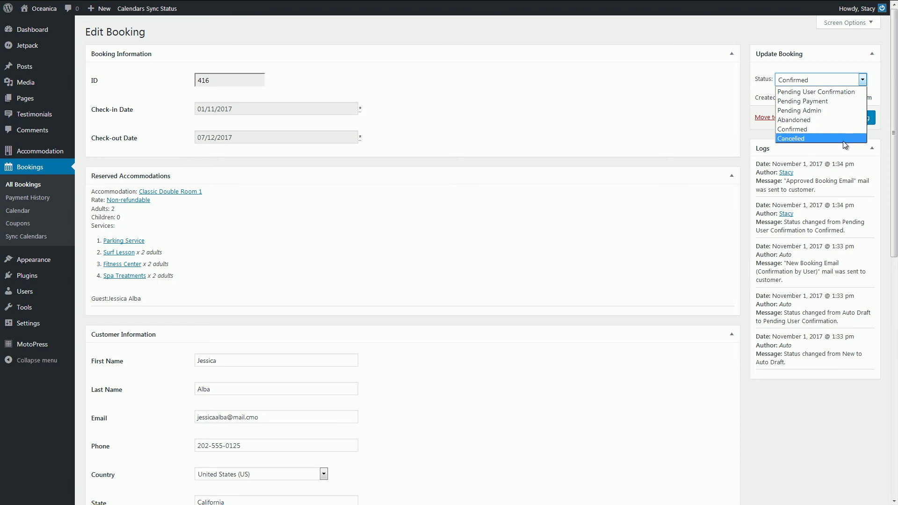
left_click(748, 182)
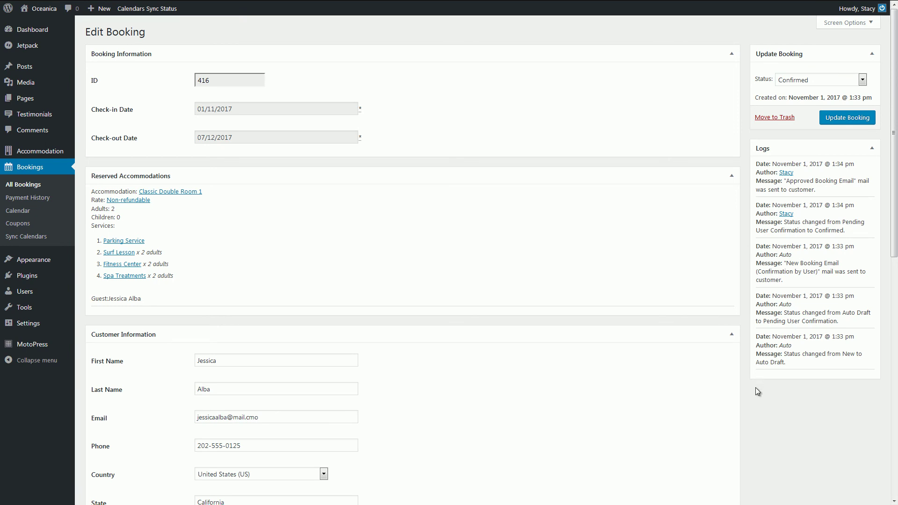
left_click(29, 201)
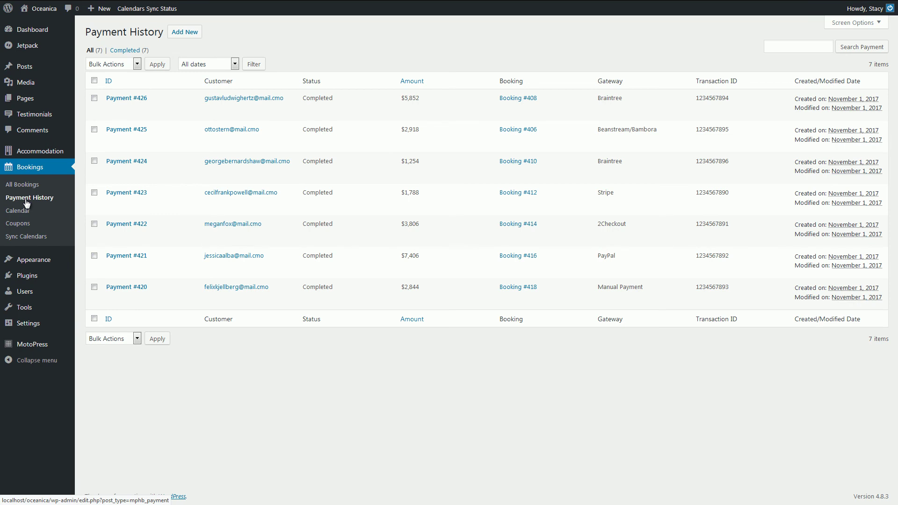
left_click(233, 66)
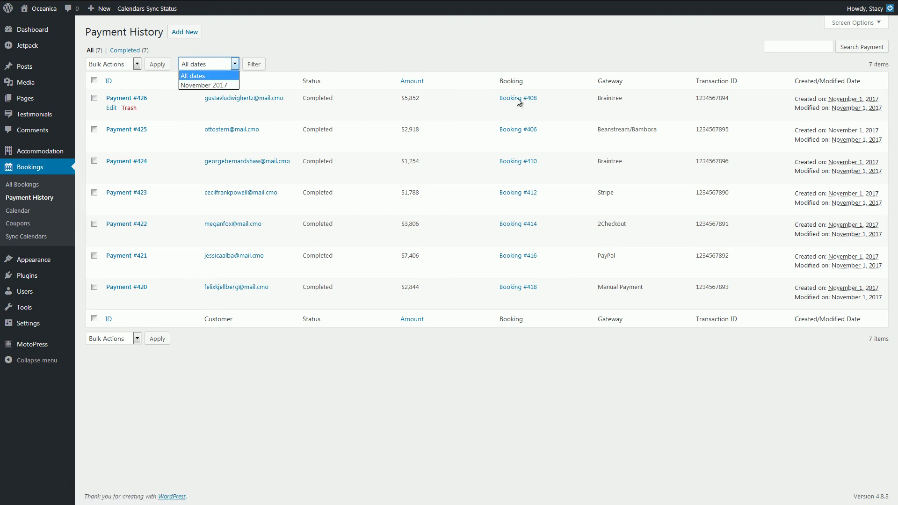
left_click(779, 47)
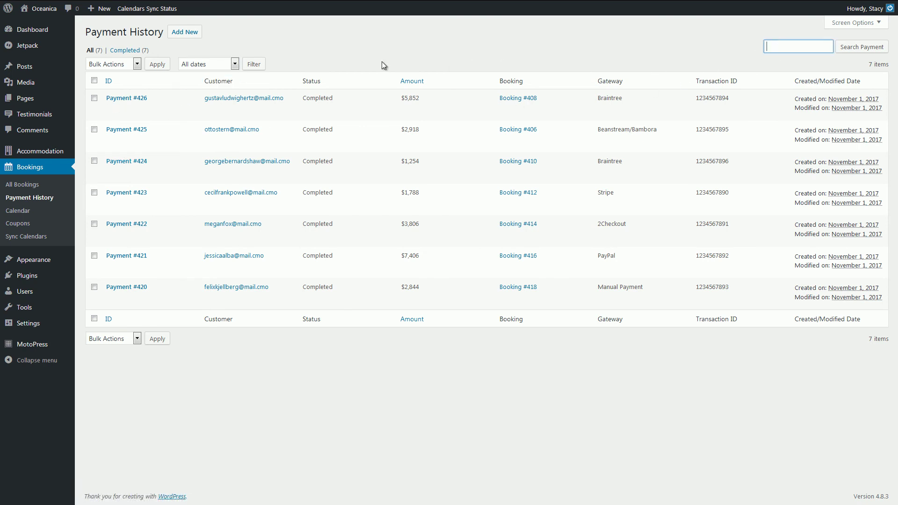
left_click(184, 37)
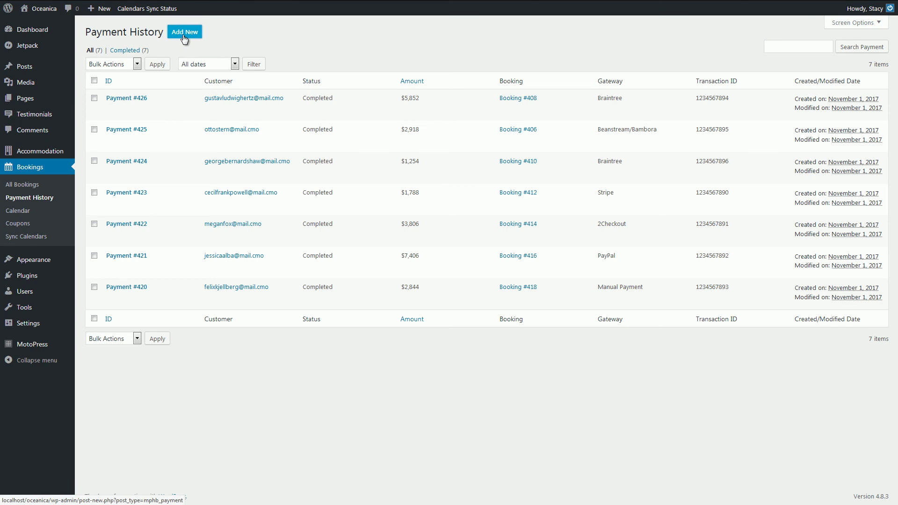
- Start new payment 452 as a Manual Payment of 358 US Dollars
left_click(184, 37)
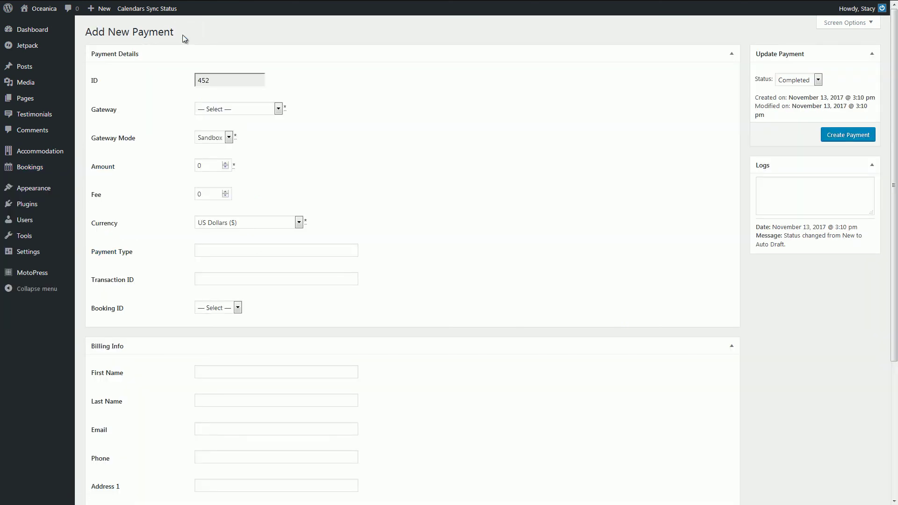
left_click(221, 84)
left_click(264, 110)
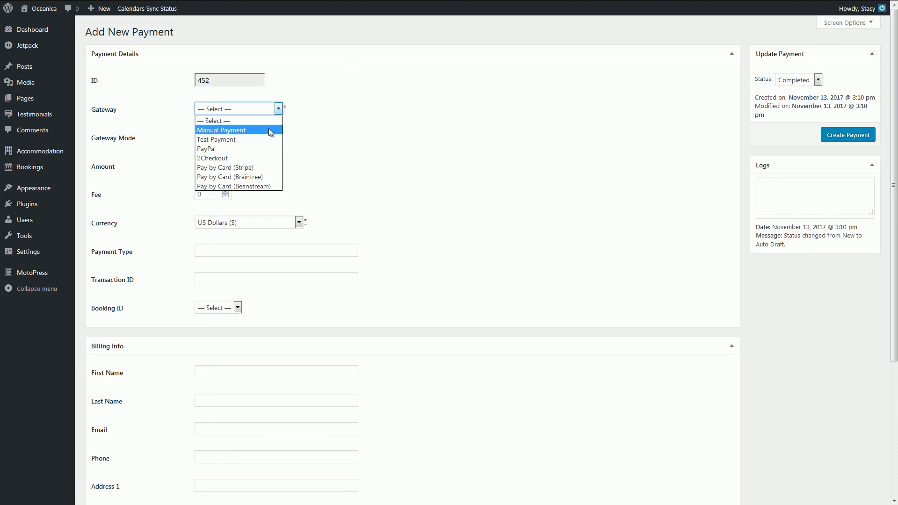
left_click(269, 131)
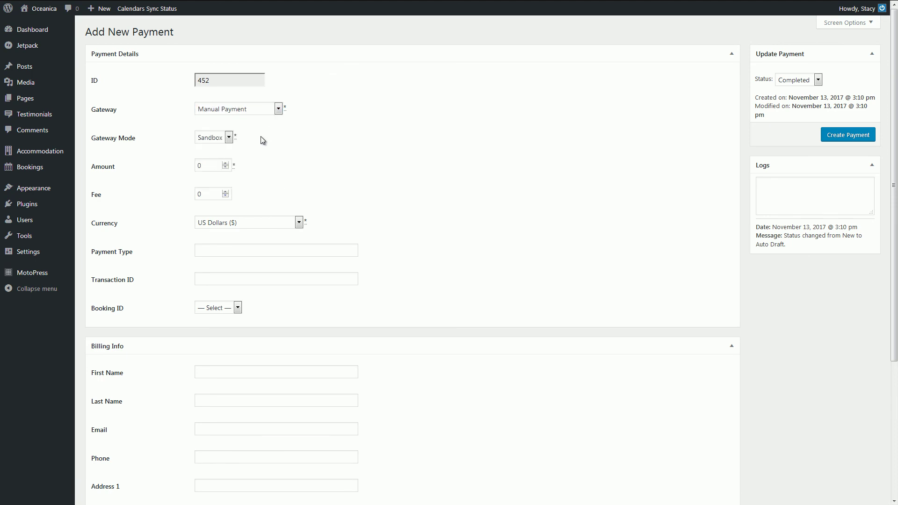
left_click(212, 166)
key("BackSpace")
type("358")
left_click(254, 182)
left_click(269, 223)
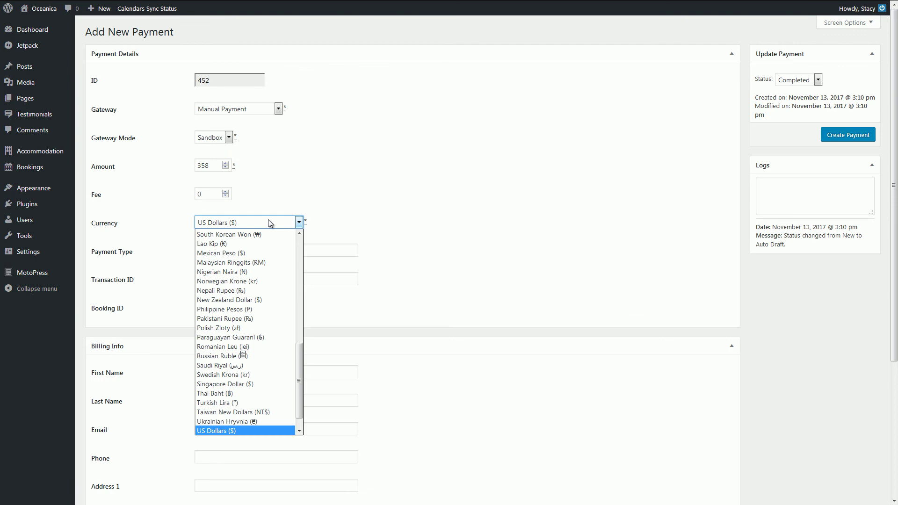
left_click(269, 223)
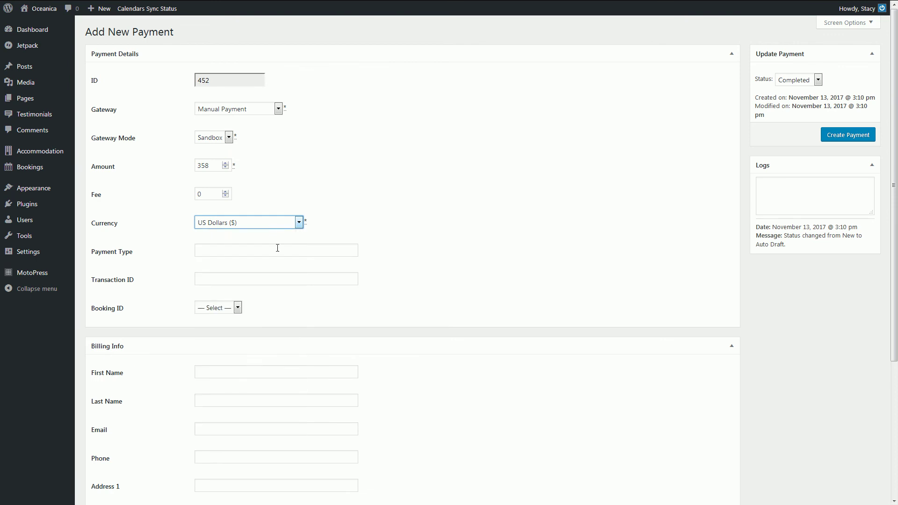
- Give the payment transaction ID 987654432 and link it to booking 449
left_click(284, 277)
type("987654432")
left_click(238, 307)
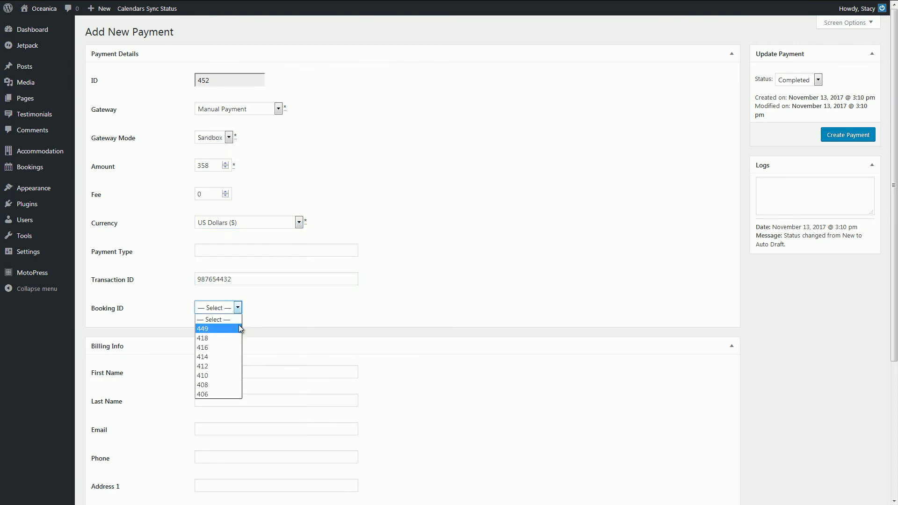
left_click(239, 325)
left_click(294, 316)
scroll(294, 316, "down", 3)
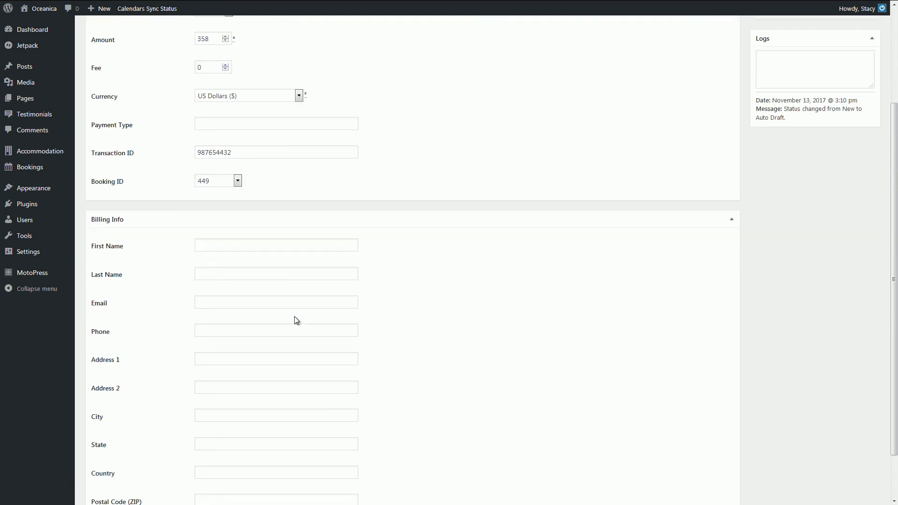
scroll(294, 317, "down", 1)
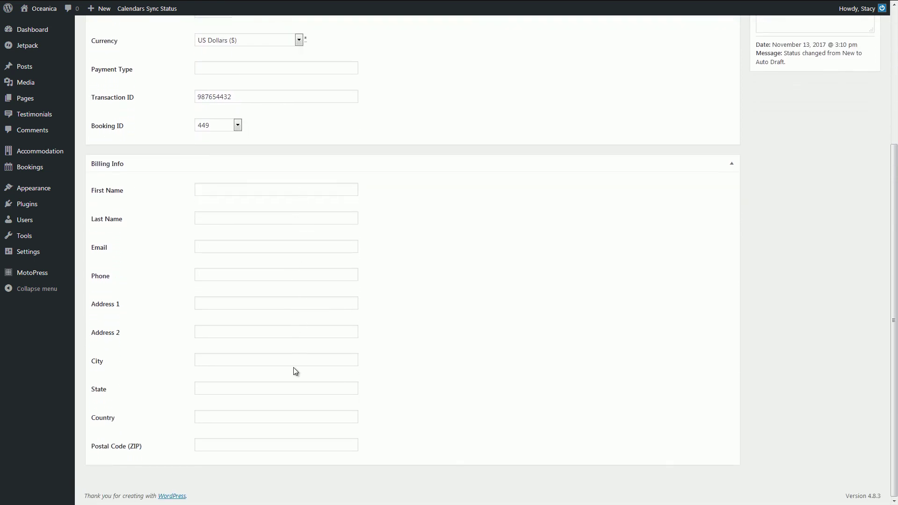
scroll(295, 375, "up", 4)
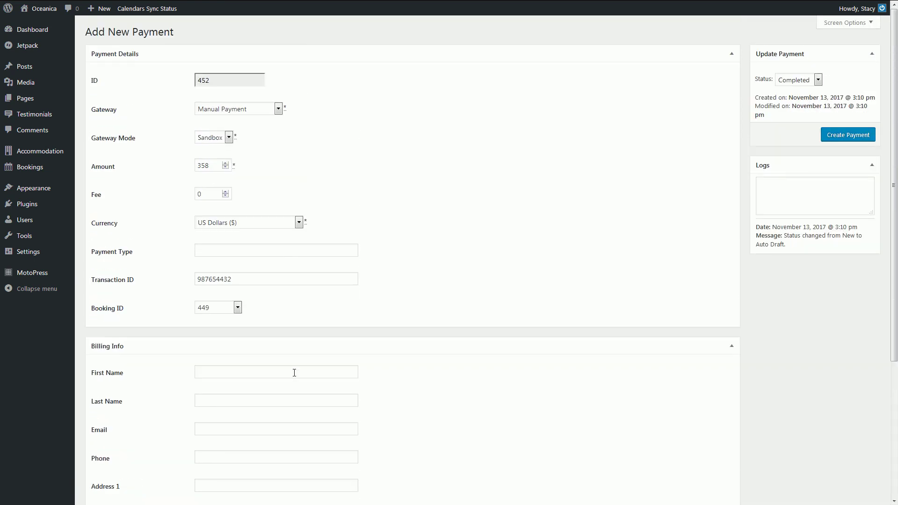
- Look at the payment log note and status options, then return to Payment History
left_click(793, 194)
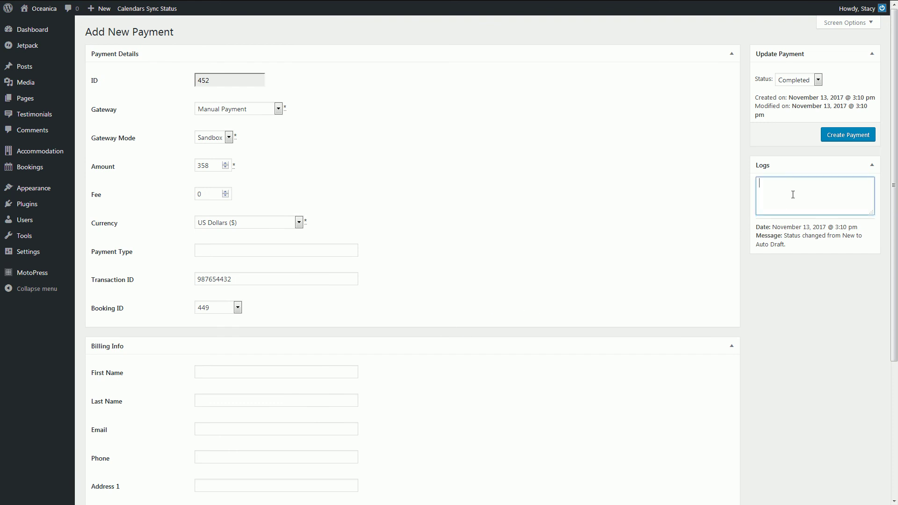
left_click(763, 148)
left_click(818, 80)
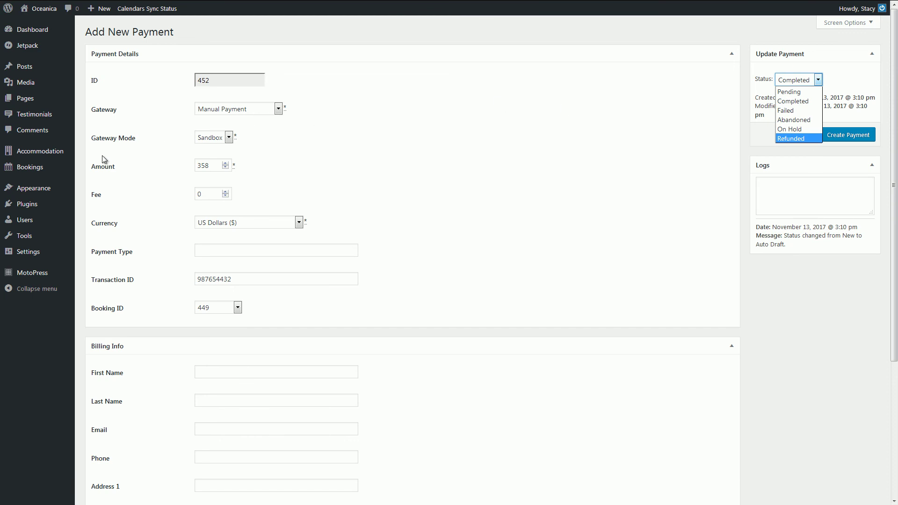
mouse_move(29, 167)
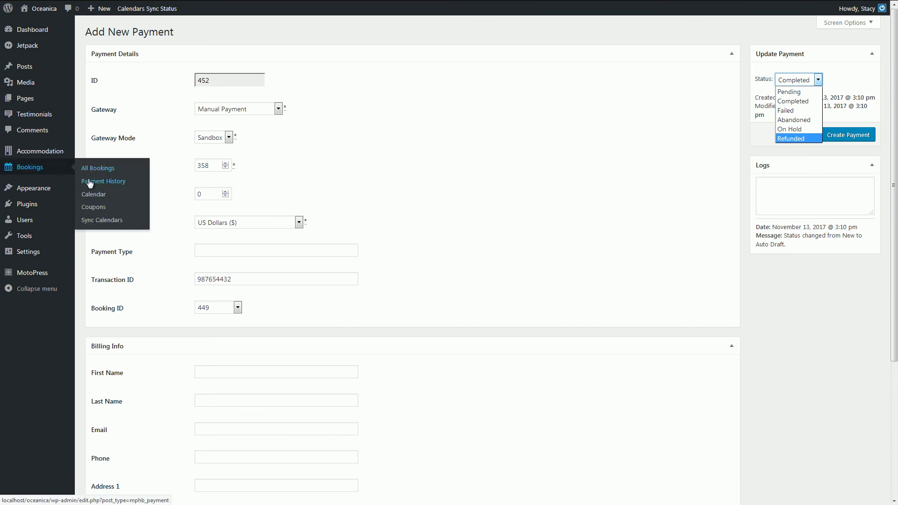
left_click(89, 181)
- Open payment #425 and check its status options, leaving it Completed
left_click(128, 129)
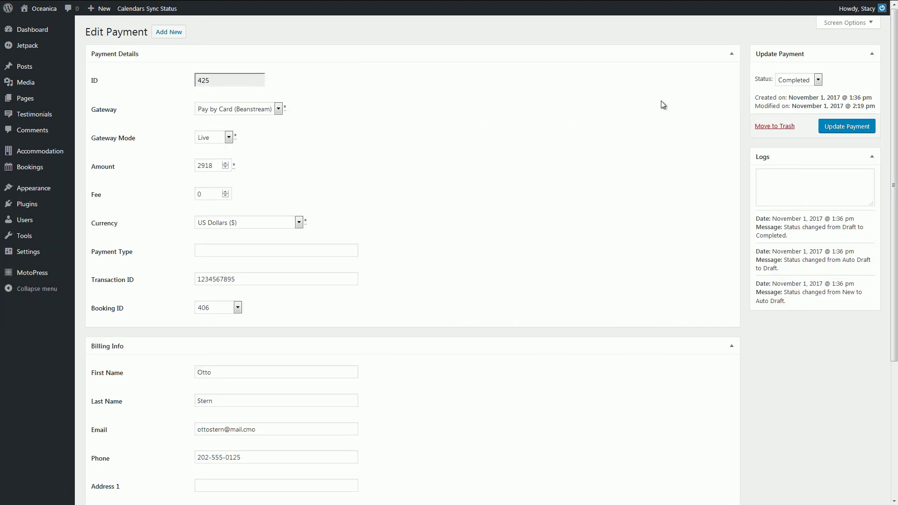
left_click(805, 84)
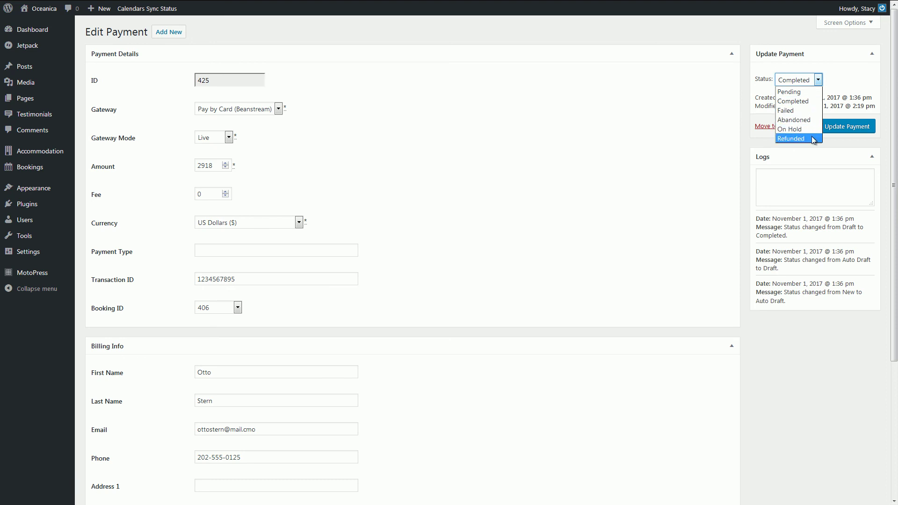
left_click(751, 140)
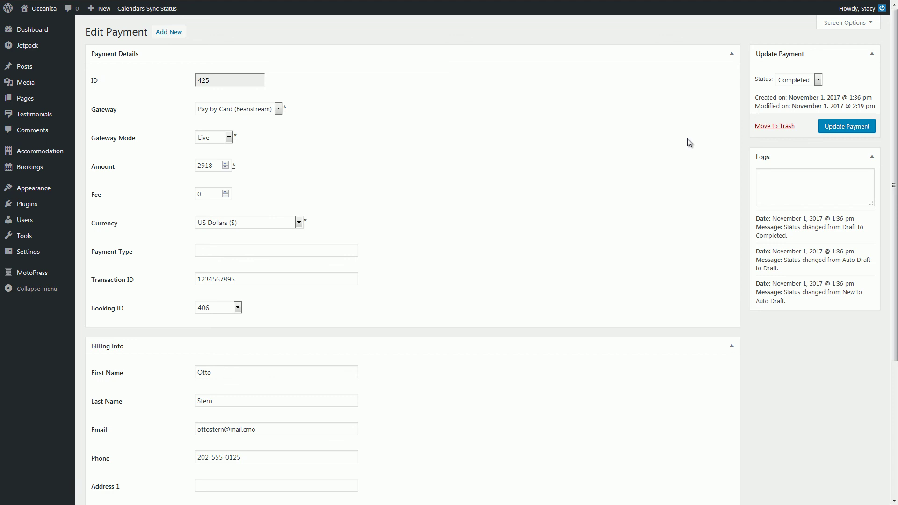
mouse_move(30, 167)
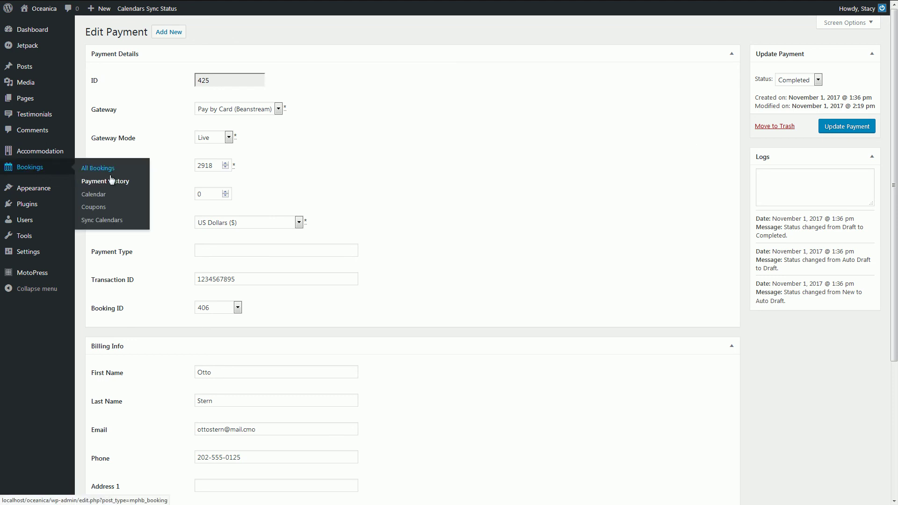
left_click(100, 198)
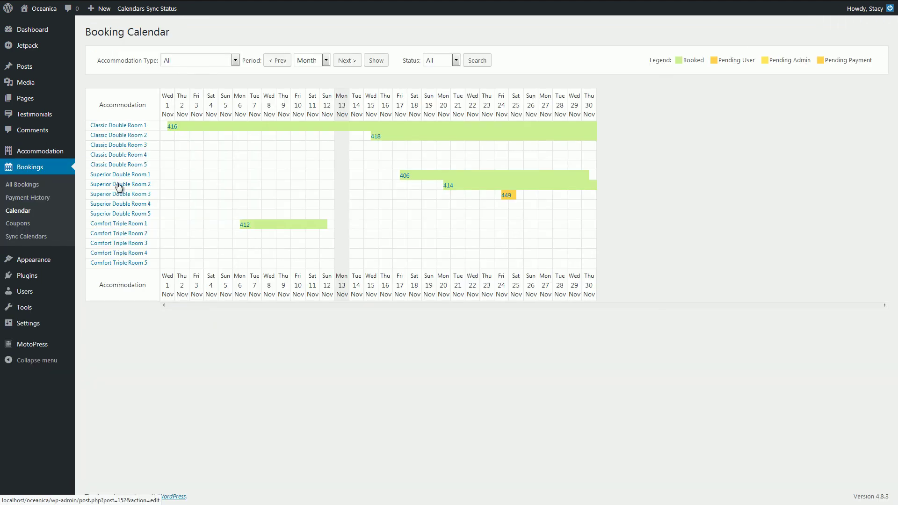
left_click(326, 60)
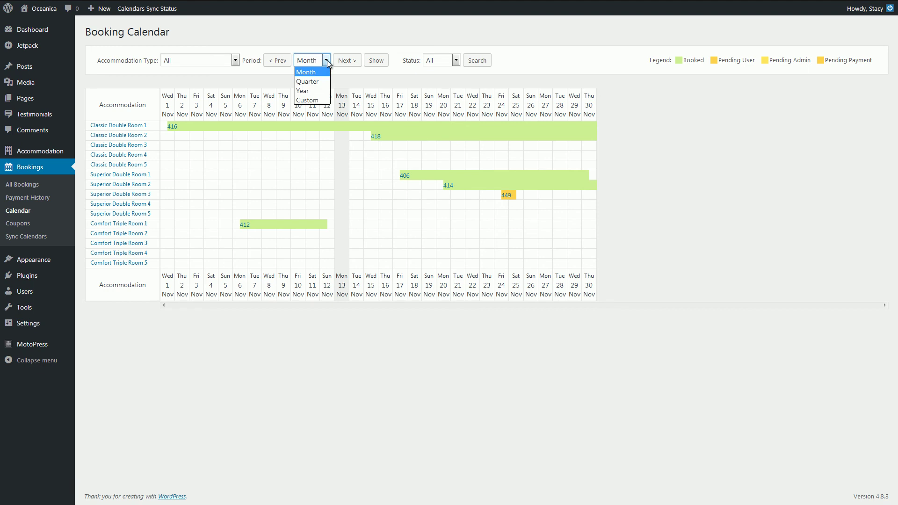
left_click(236, 61)
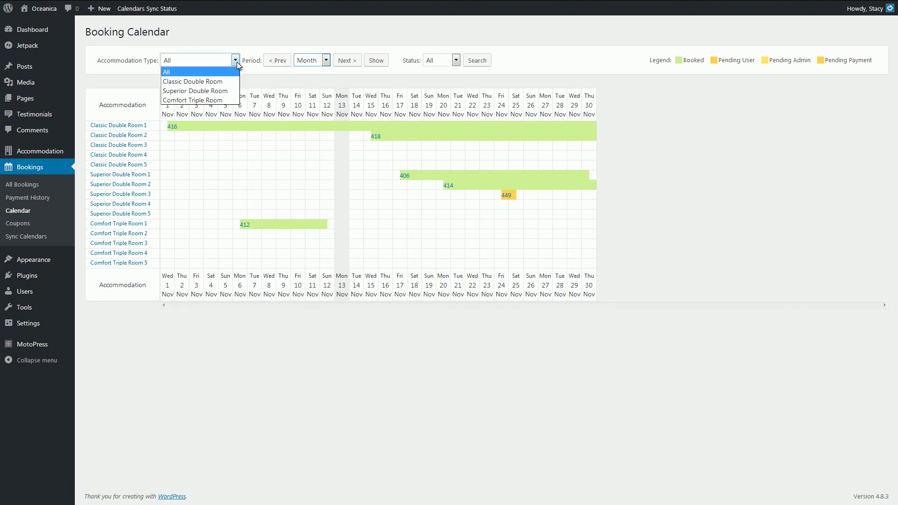
left_click(457, 60)
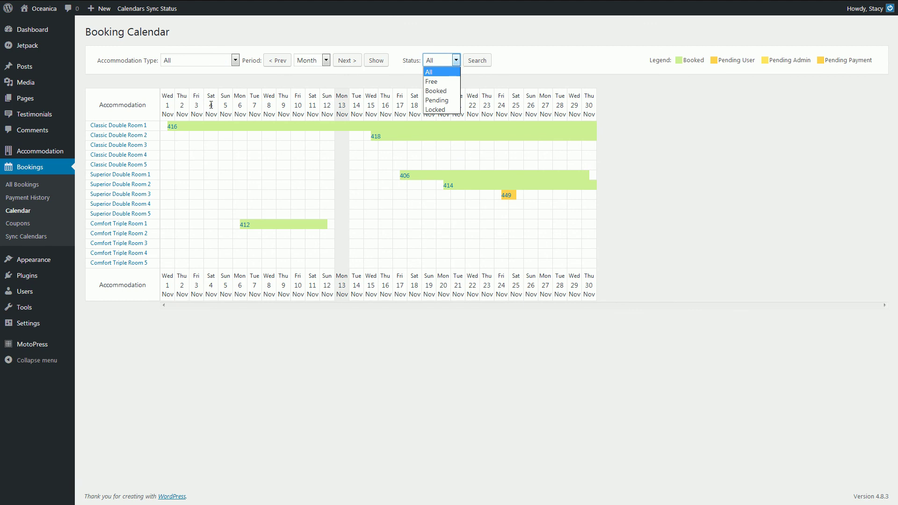
- Start a new coupon and look at its description and expiration date fields
left_click(19, 224)
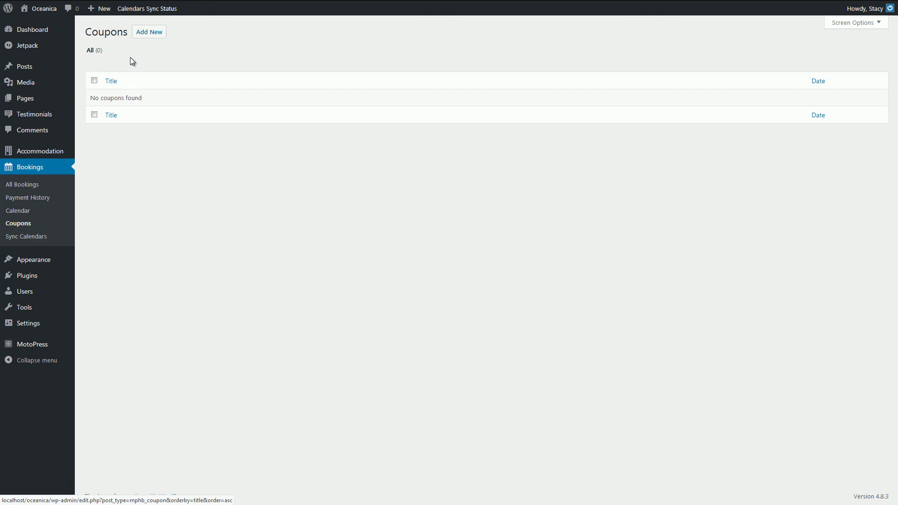
left_click(147, 38)
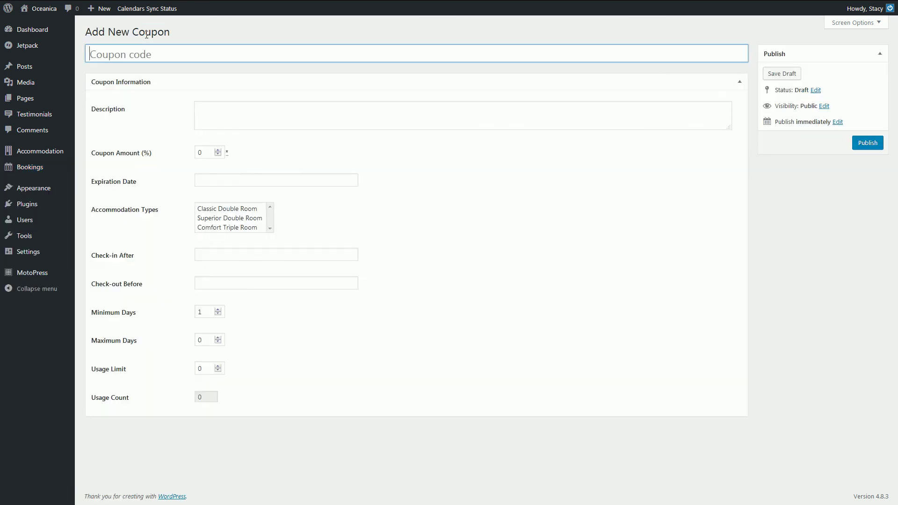
left_click(211, 112)
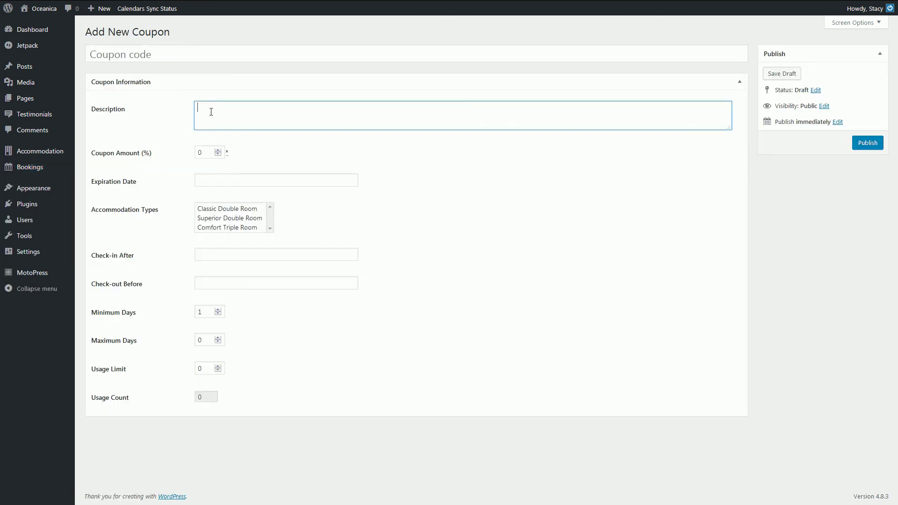
left_click(208, 150)
left_click(222, 178)
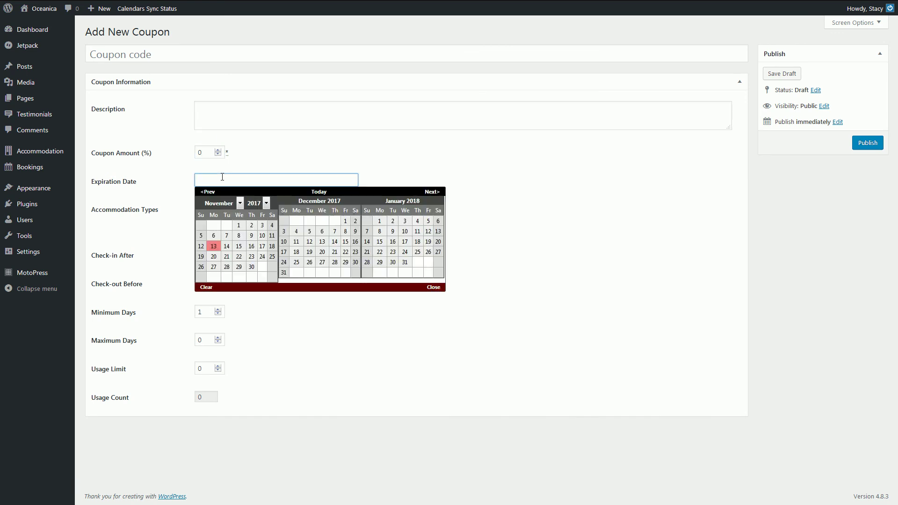
left_click(186, 190)
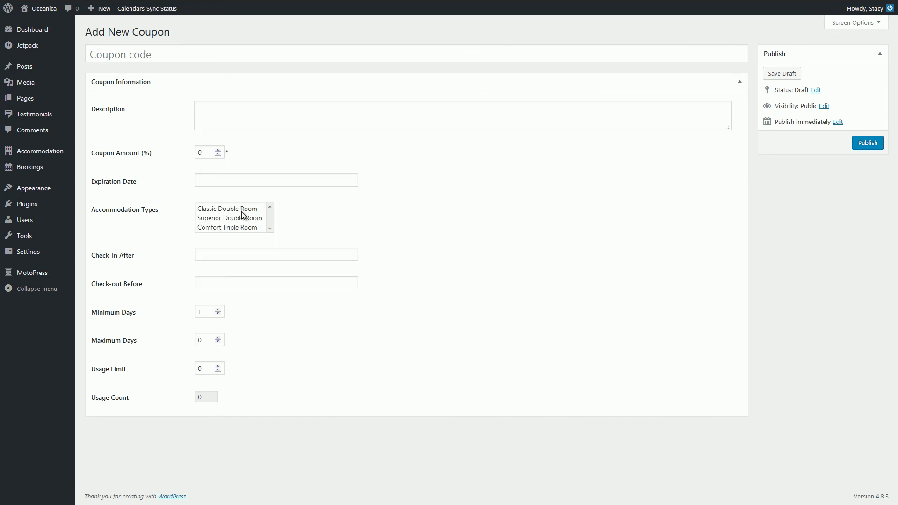
- Apply the coupon to all three accommodation types, leaving check-in and check-out dates empty
left_click_drag(242, 212, 244, 228)
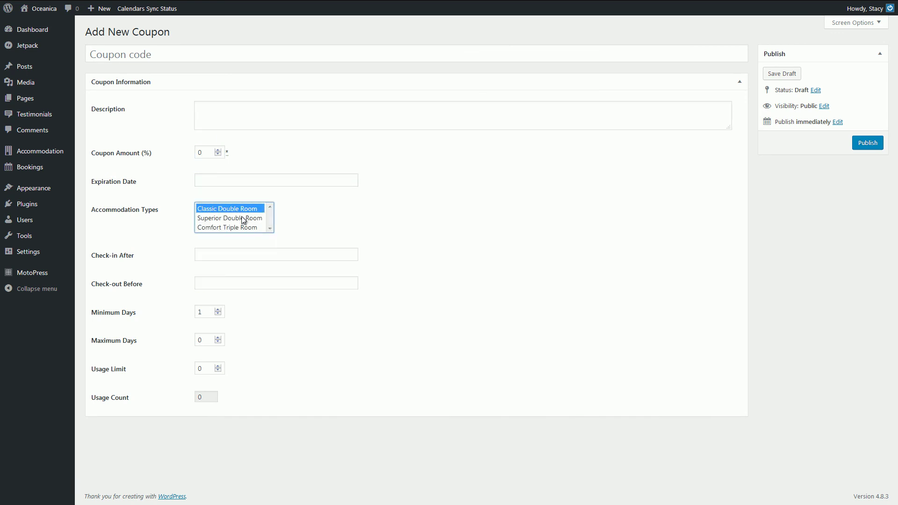
left_click(253, 252)
left_click(174, 277)
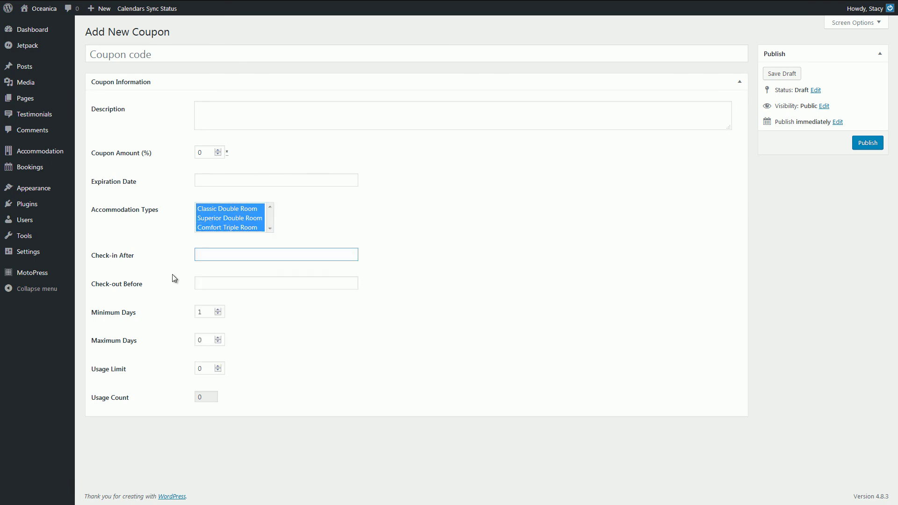
left_click(218, 283)
left_click(183, 311)
- Set the coupon's minimum days to 5 and usage limit to 10
double_click(201, 312)
type("5")
left_click(186, 333)
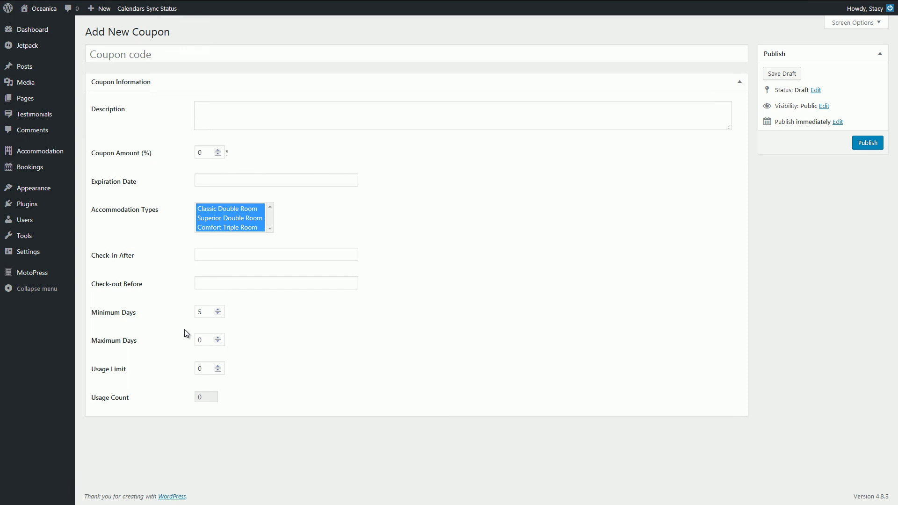
left_click(209, 341)
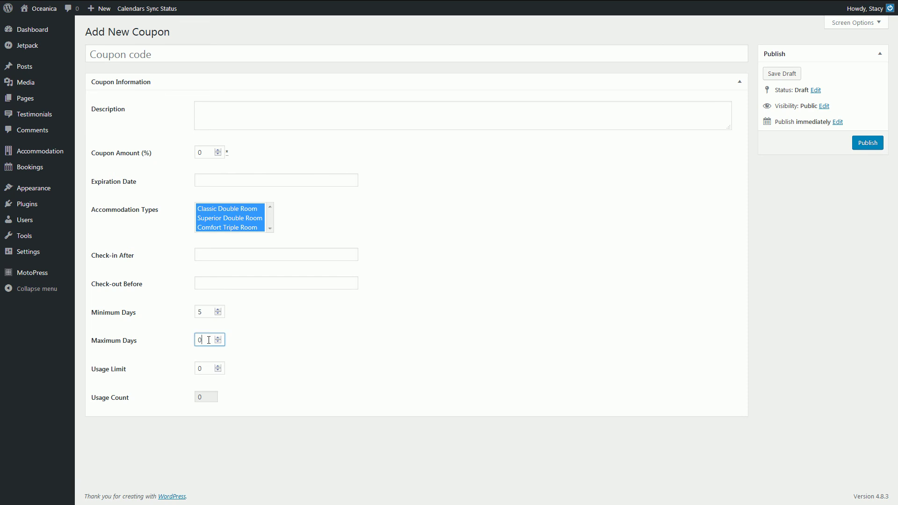
double_click(205, 368)
type("10")
left_click(189, 391)
mouse_move(30, 167)
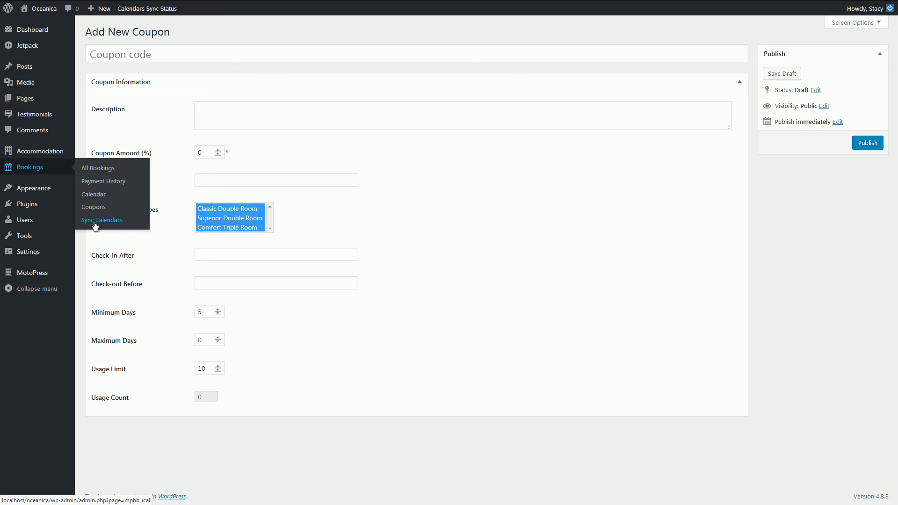
- Go to Bookings > Sync Calendars to see the 15 accommodations' iCal export links
left_click(95, 225)
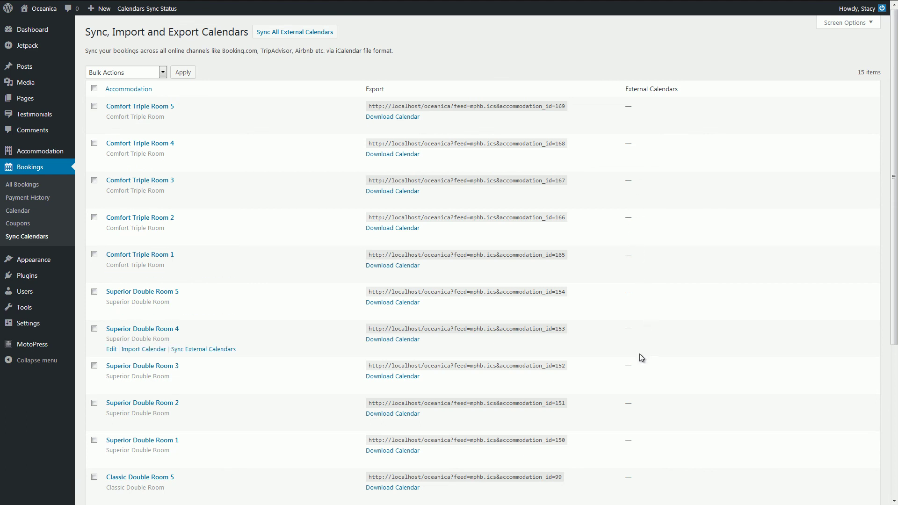
- Edit Comfort Triple Room 5's external calendars and add an empty Calendar URL row
left_click(111, 127)
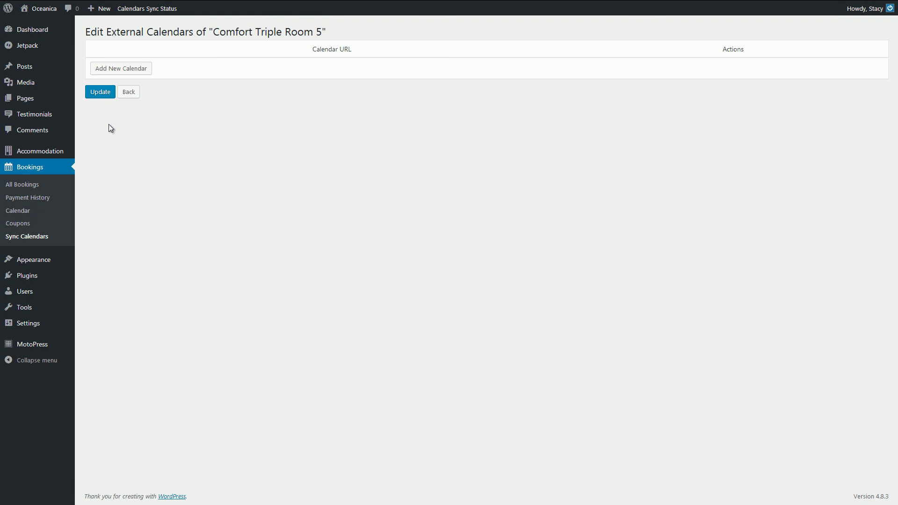
left_click(134, 70)
left_click(134, 69)
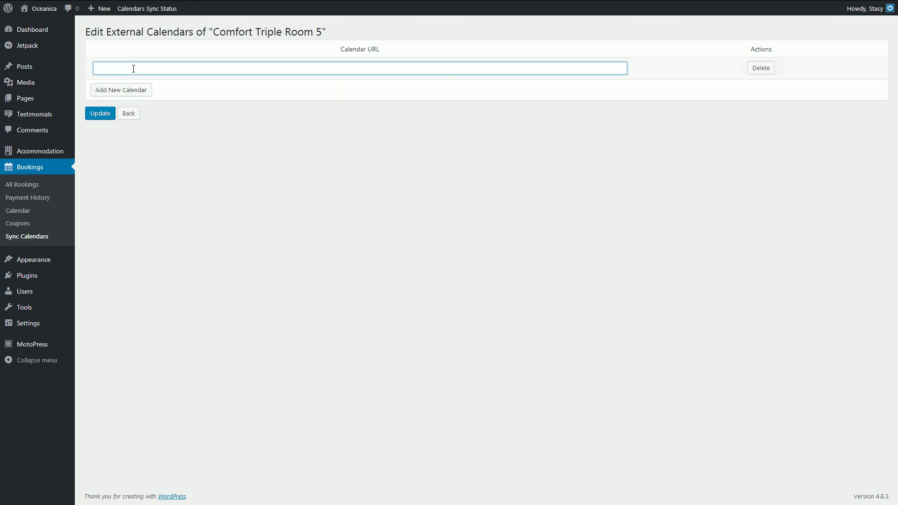